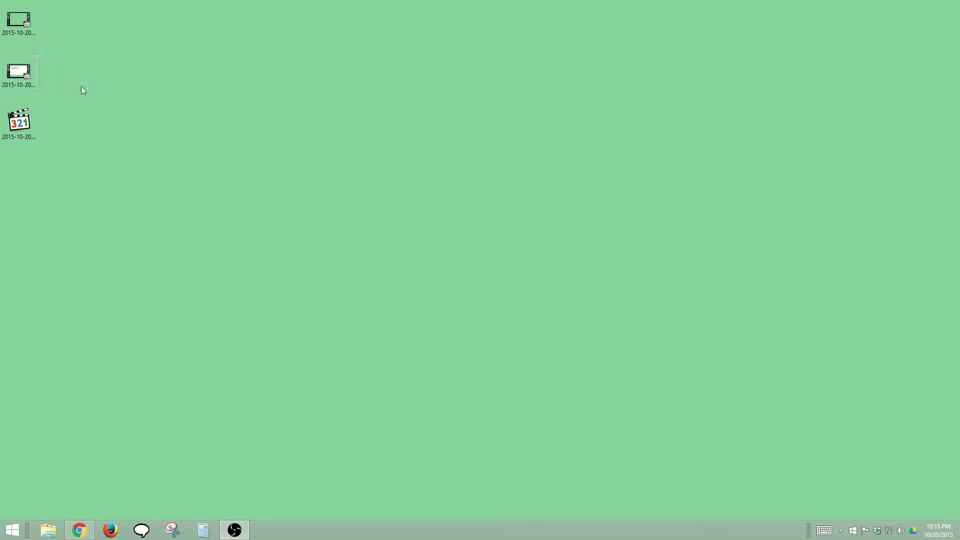
- Delete the first two video files from the desktop
{"action": "left_click_drag", "start_coordinate": [57, 18], "coordinate": [20, 78]}
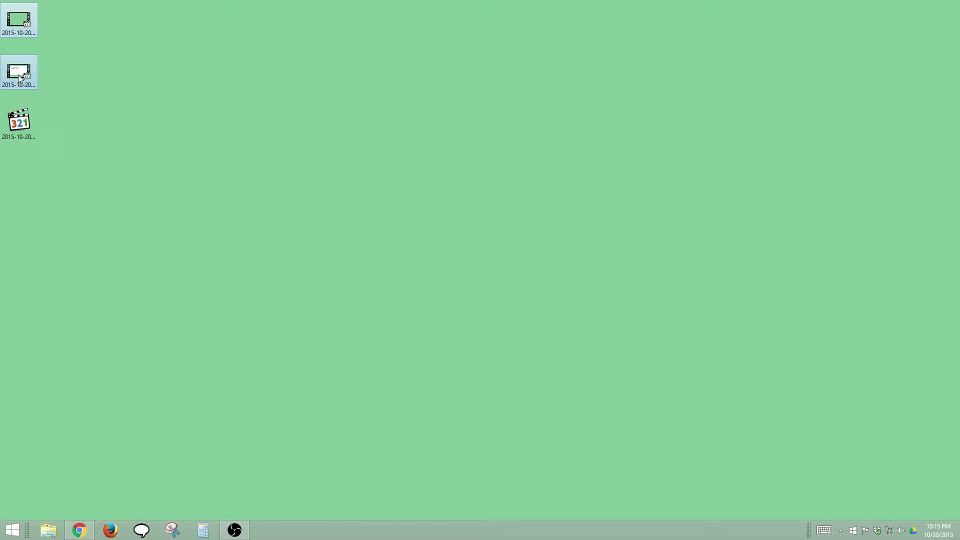
{"action": "key", "text": "Delete"}
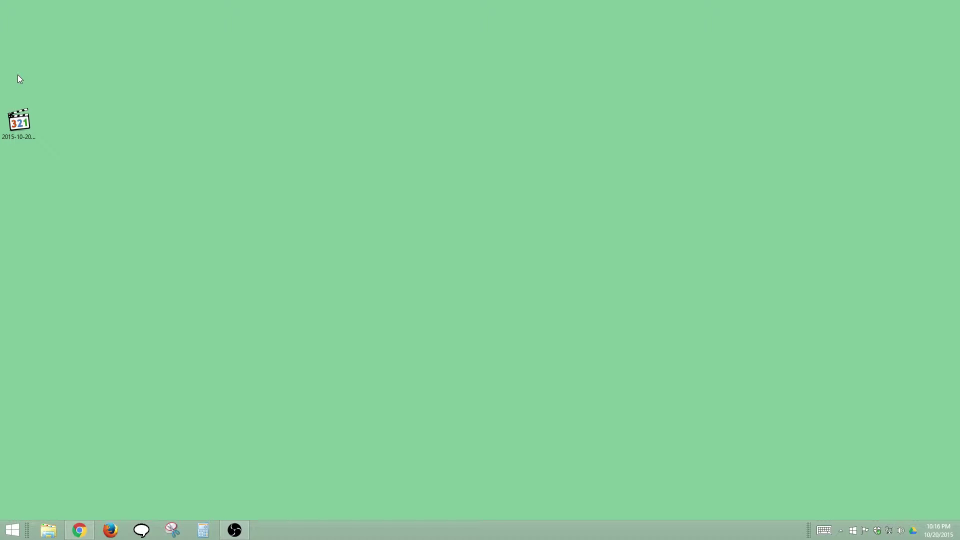
- Launch Unity 5.2.1f1 by searching 'unity' on the Start screen
{"action": "key", "text": "super"}
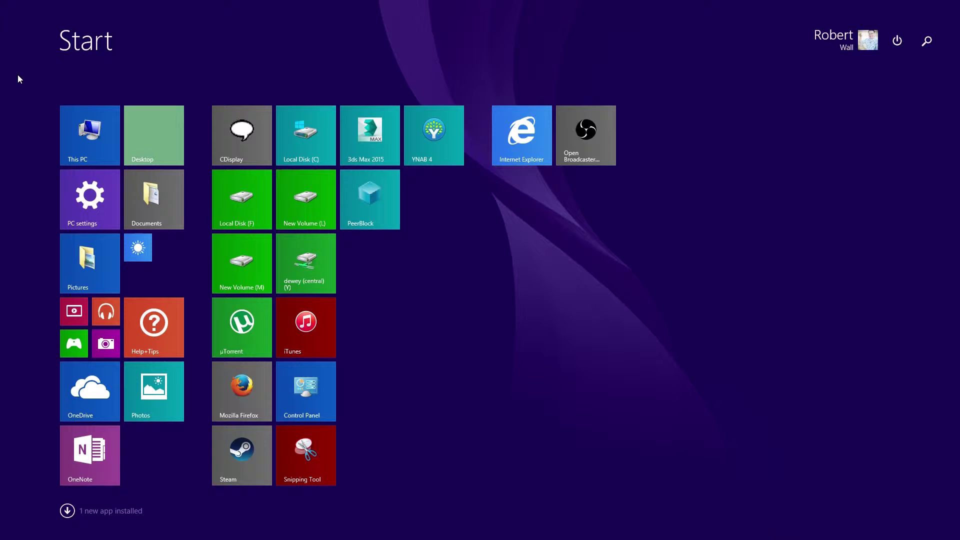
{"action": "type", "text": "unity"}
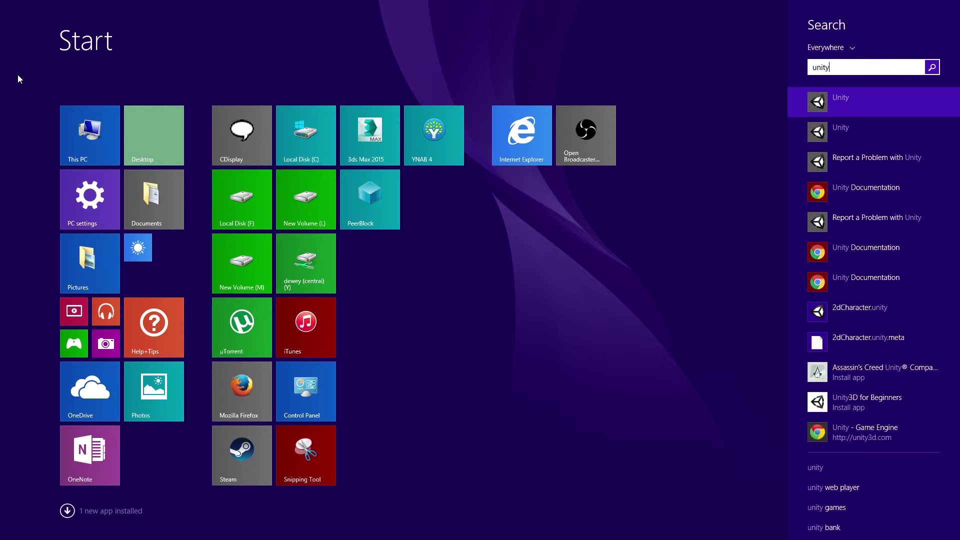
{"action": "key", "text": "Return"}
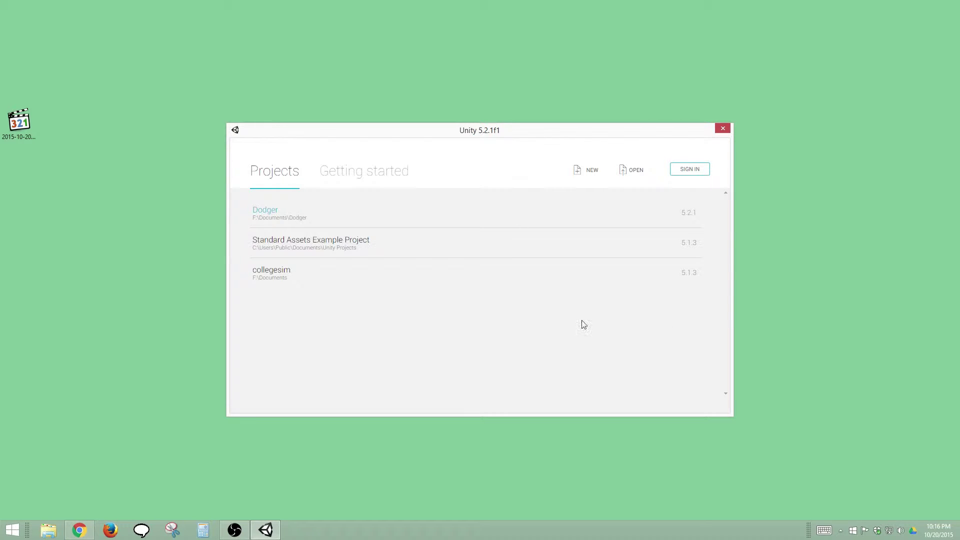
- Set up a new 3D project named VillaSavoye in a new F:\Documents\villaSavoye folder
{"action": "left_click", "coordinate": [591, 170]}
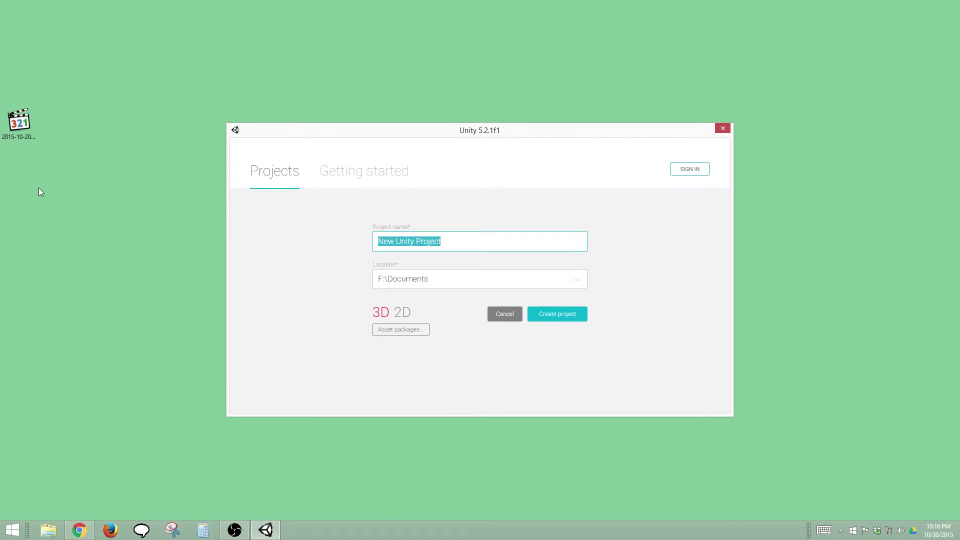
{"action": "type", "text": "Villa"}
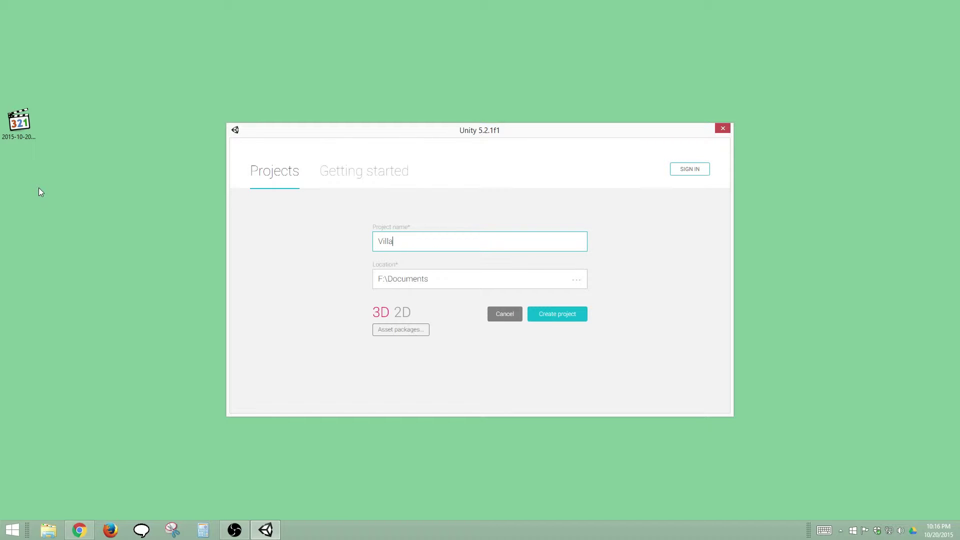
{"action": "type", "text": "Savoye"}
{"action": "left_click", "coordinate": [576, 280]}
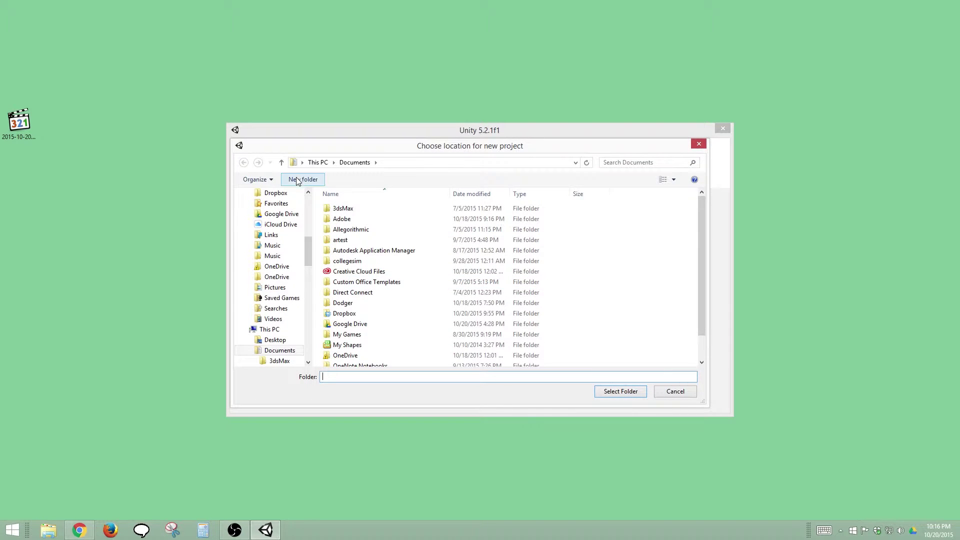
{"action": "left_click", "coordinate": [302, 179]}
{"action": "type", "text": "vill"}
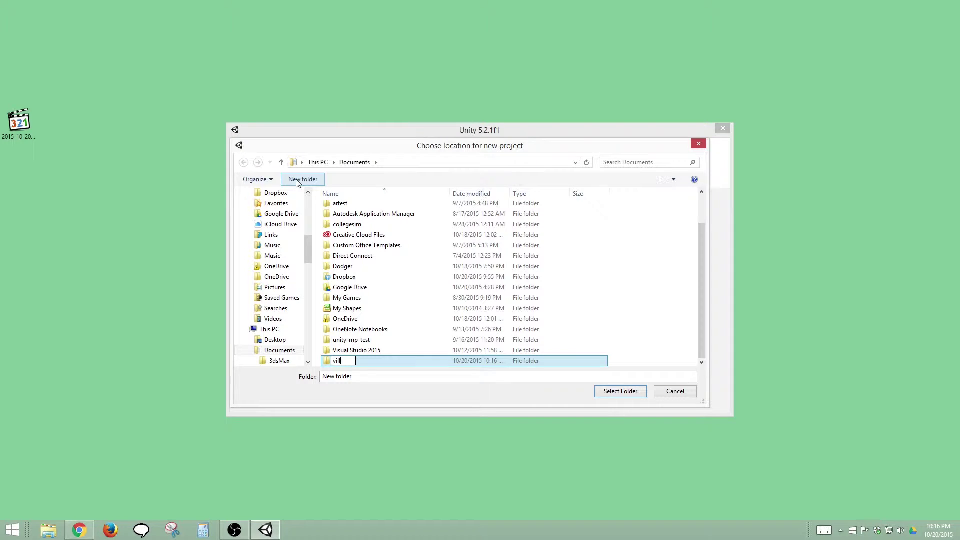
{"action": "type", "text": "aSavoye"}
{"action": "left_click", "coordinate": [632, 392]}
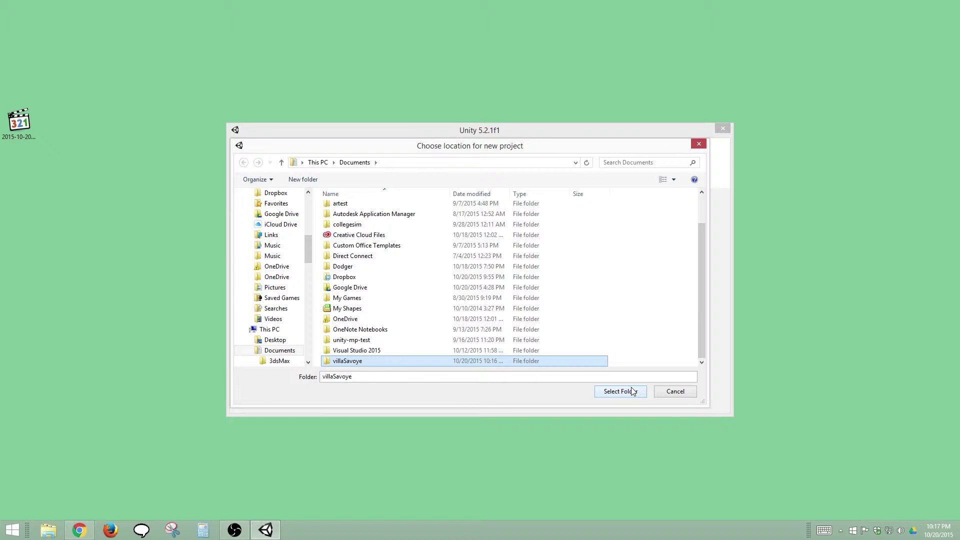
{"action": "left_click", "coordinate": [630, 391]}
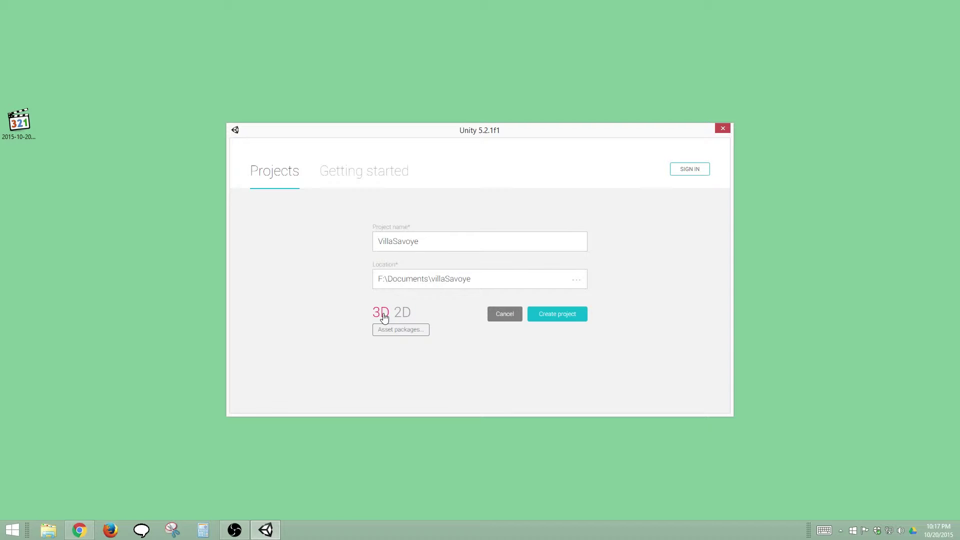
- Create the VillaSavoye project and open the Dropbox folder from the system tray
{"action": "left_click", "coordinate": [559, 315]}
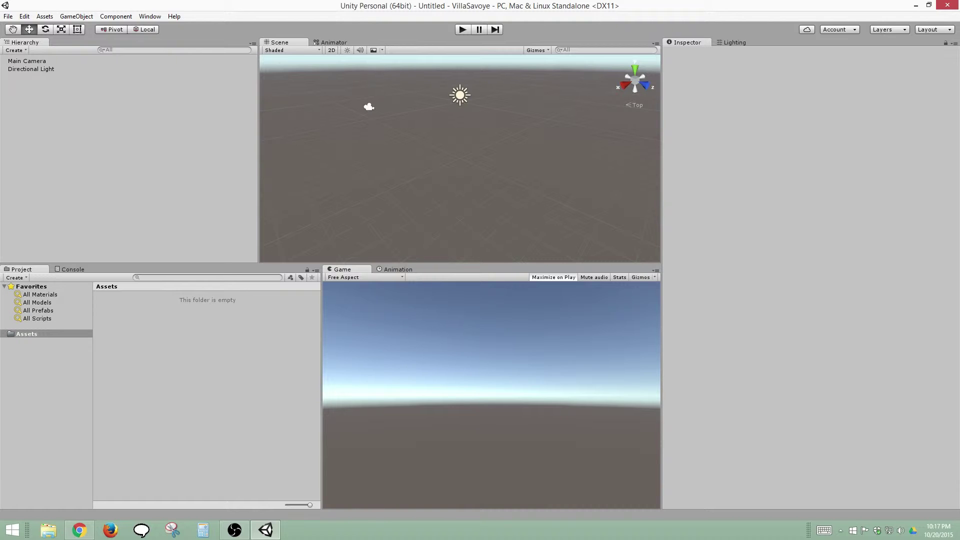
{"action": "left_click", "coordinate": [840, 532]}
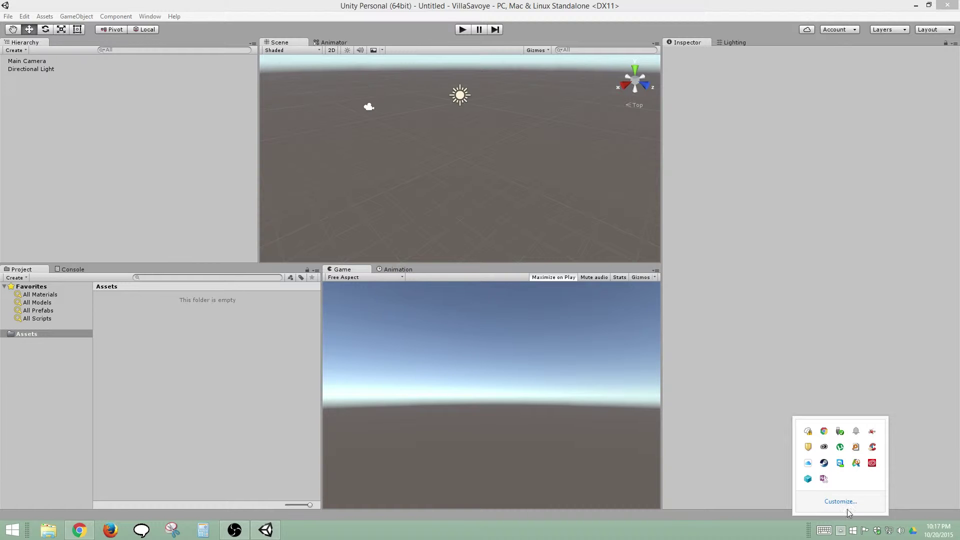
{"action": "left_click", "coordinate": [876, 531]}
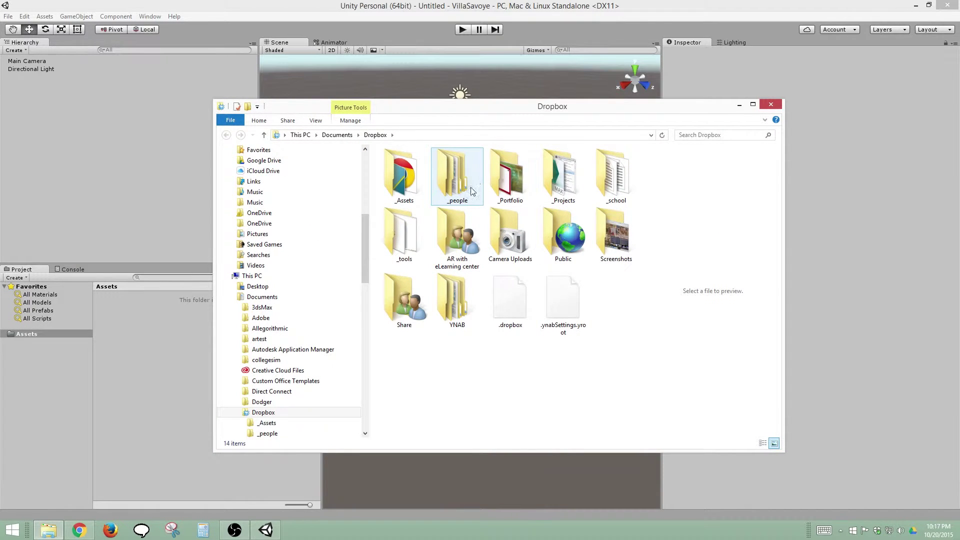
- Import VillaSavoye.FBX from Dropbox's AR with eLearning center\Villa Savoye folder into Unity's Assets
{"action": "double_click", "coordinate": [460, 225]}
{"action": "double_click", "coordinate": [407, 165]}
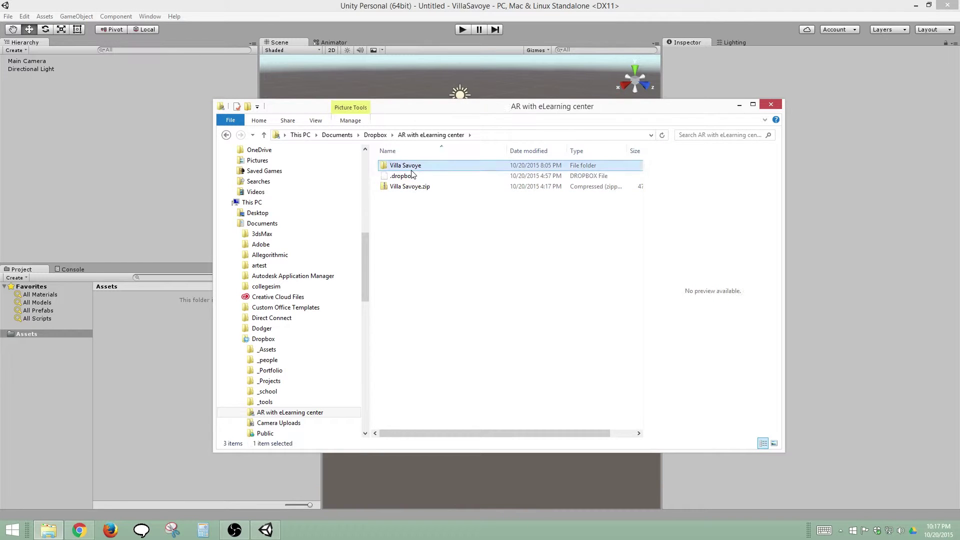
{"action": "left_click", "coordinate": [563, 180]}
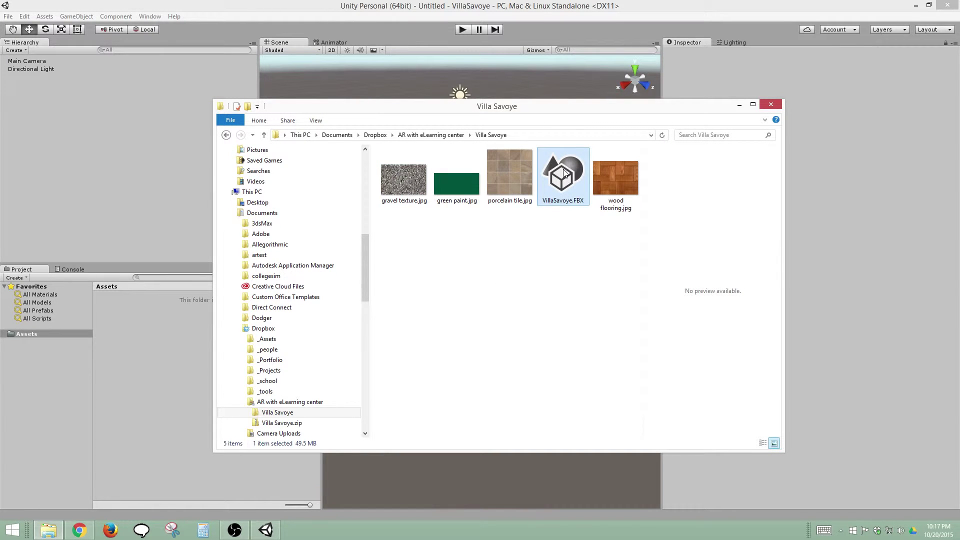
{"action": "left_click_drag", "start_coordinate": [562, 174], "coordinate": [43, 360]}
{"action": "left_click_drag", "start_coordinate": [44, 360], "coordinate": [83, 338]}
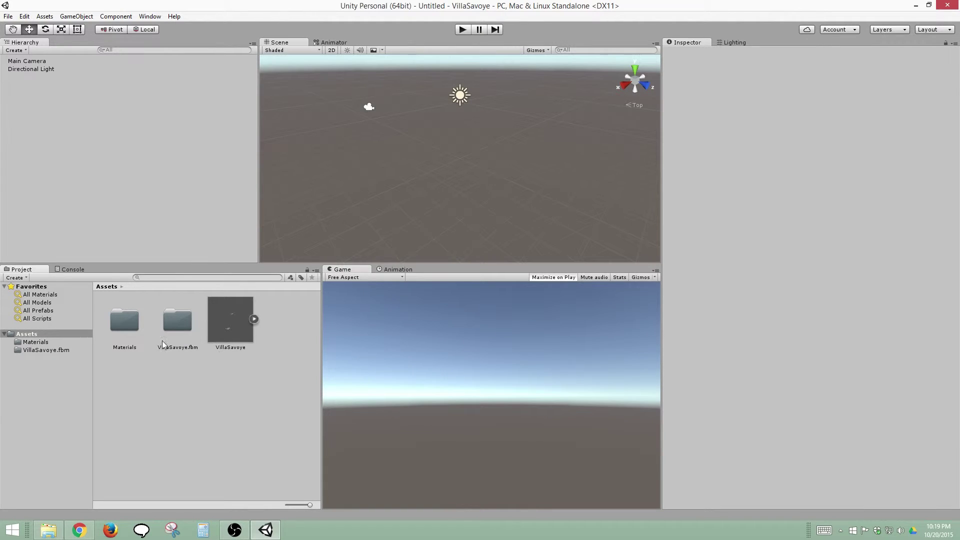
- Check the VillaSavoye model's Import Settings, then open VillaSavoye.fbm to view its textures
{"action": "left_click", "coordinate": [238, 332]}
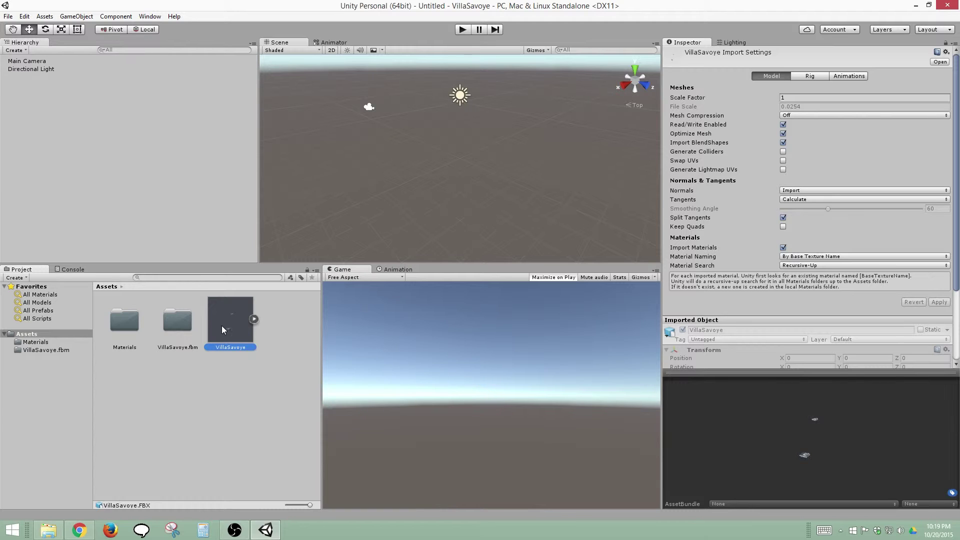
{"action": "left_click", "coordinate": [191, 316]}
{"action": "double_click", "coordinate": [179, 329]}
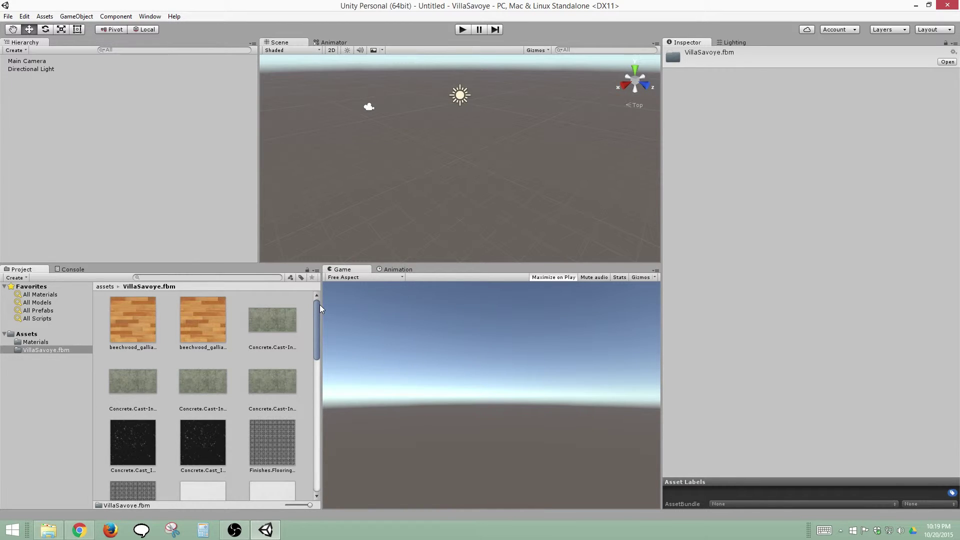
- Browse the Materials folder's imported materials, such as porcelain tile, Steelplt and Material #45–#57
{"action": "left_click_drag", "start_coordinate": [319, 304], "coordinate": [307, 446]}
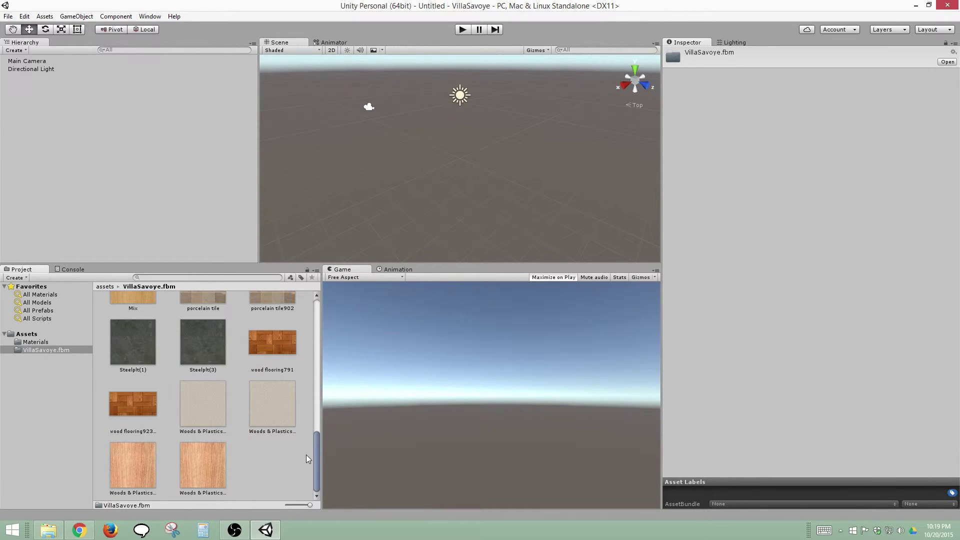
{"action": "left_click", "coordinate": [43, 342]}
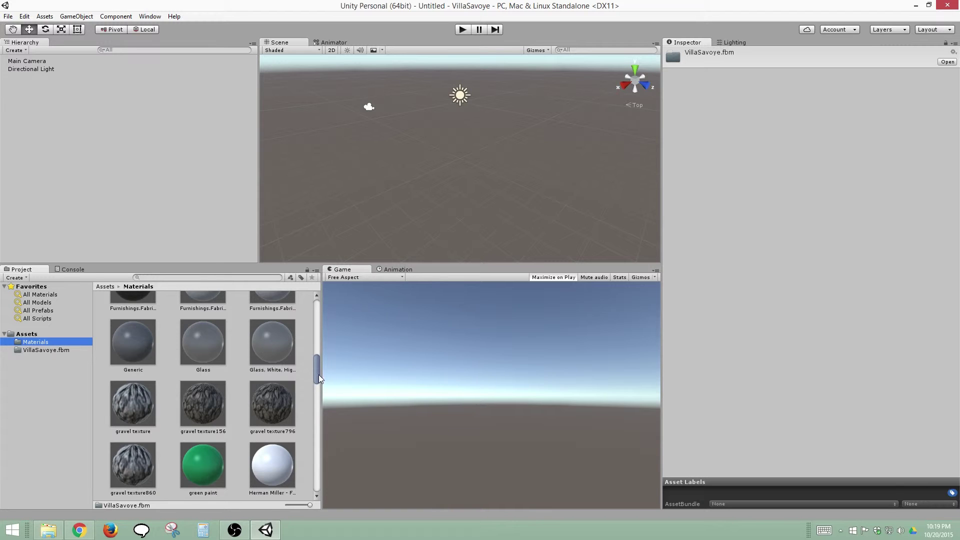
{"action": "left_click_drag", "start_coordinate": [319, 374], "coordinate": [360, 311]}
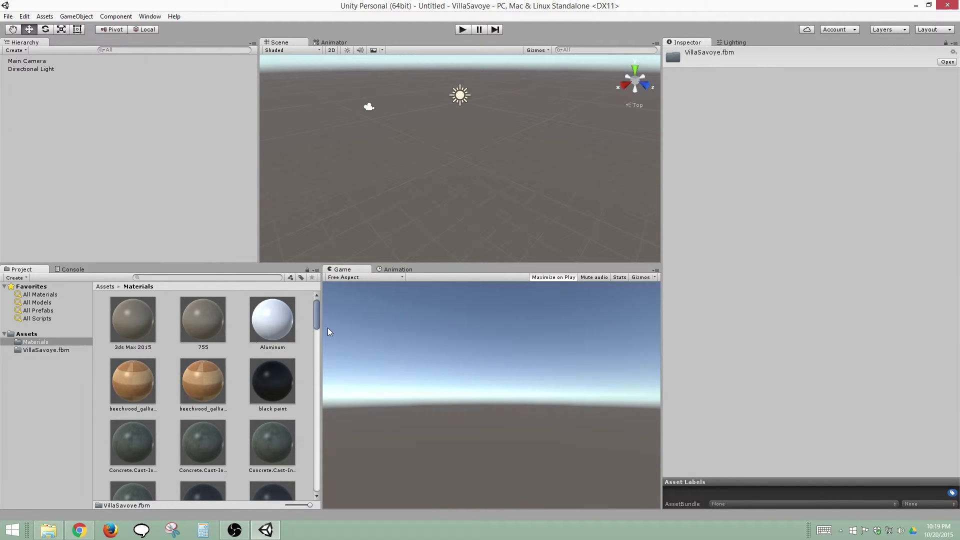
{"action": "left_click_drag", "start_coordinate": [316, 314], "coordinate": [320, 336]}
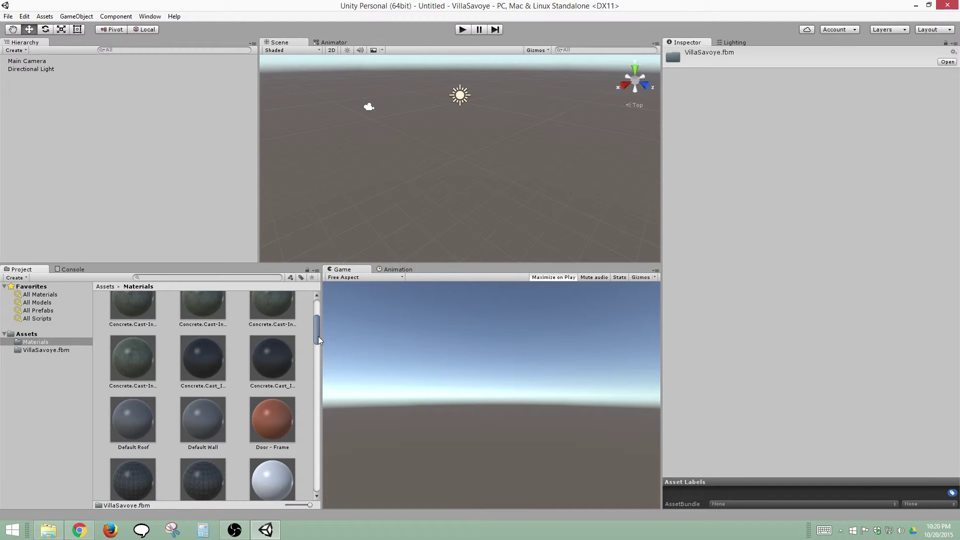
{"action": "left_click_drag", "start_coordinate": [318, 336], "coordinate": [320, 302]}
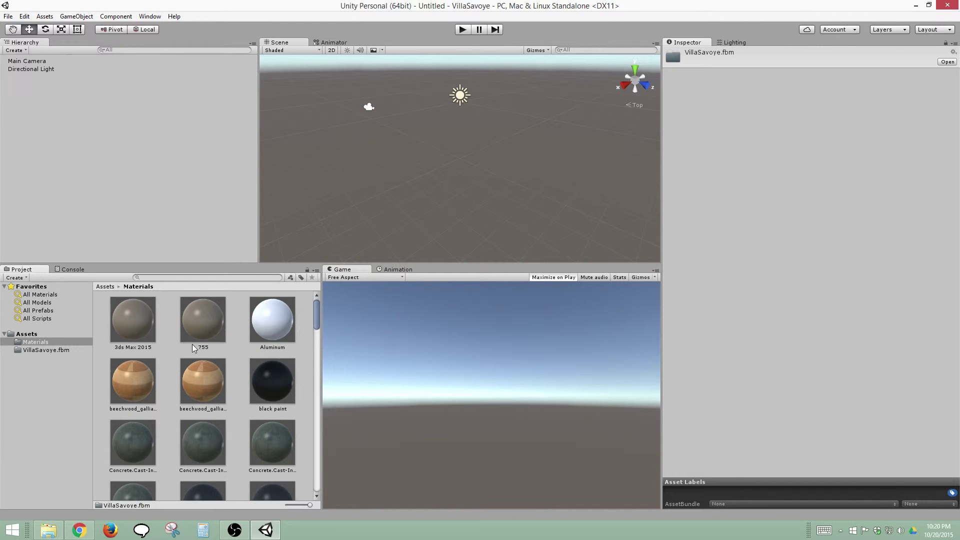
{"action": "left_click_drag", "start_coordinate": [310, 301], "coordinate": [303, 403]}
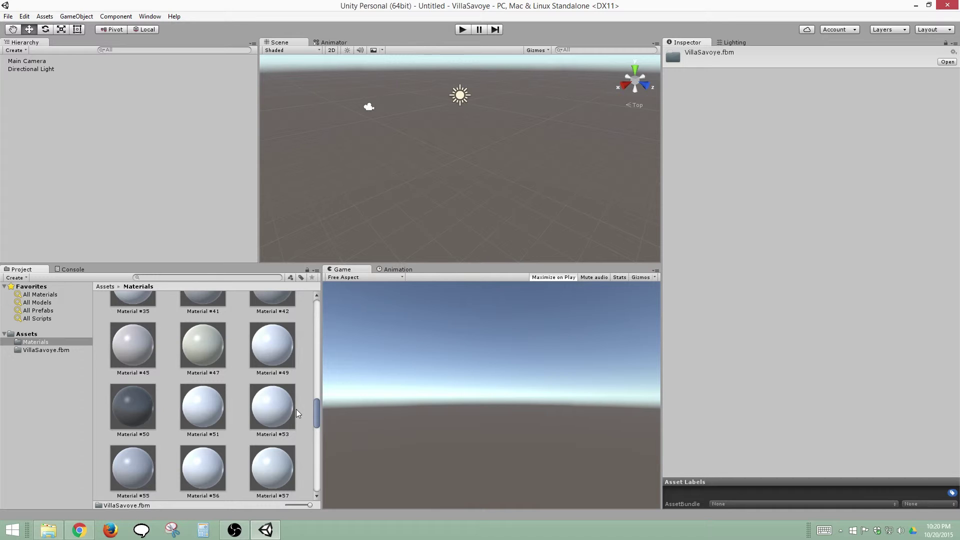
- Drag the VillaSavoye model from Assets into the Scene at position 0, 0, 0
{"action": "left_click", "coordinate": [27, 334]}
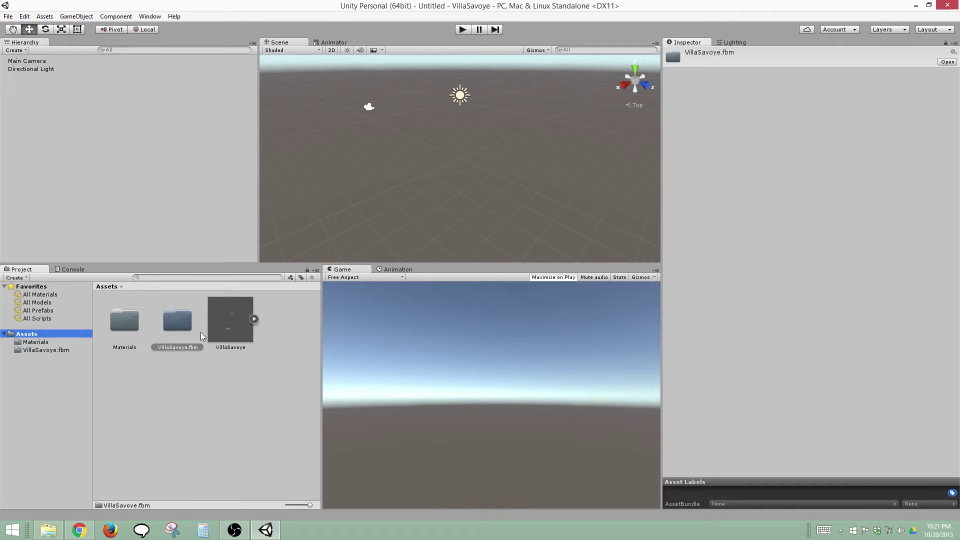
{"action": "left_click", "coordinate": [215, 323]}
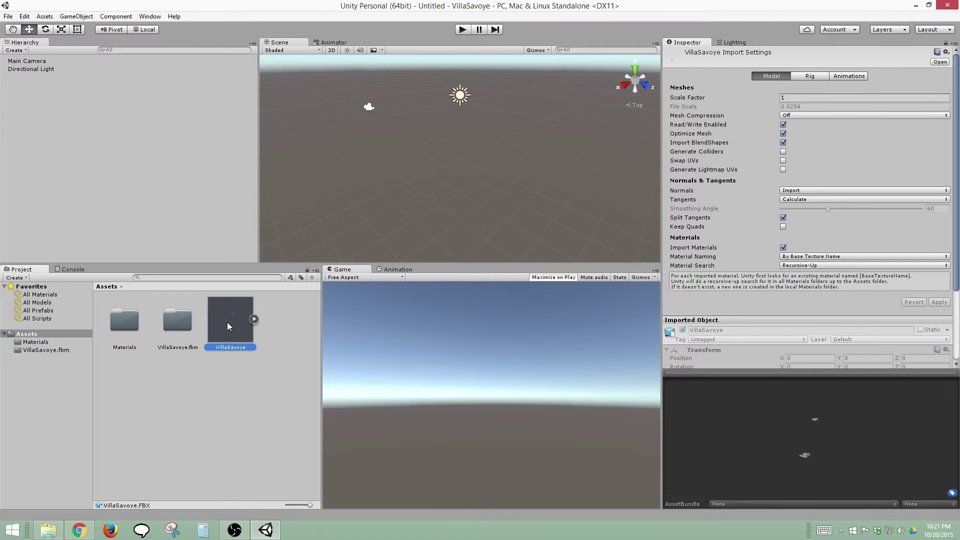
{"action": "left_click_drag", "start_coordinate": [227, 322], "coordinate": [68, 138]}
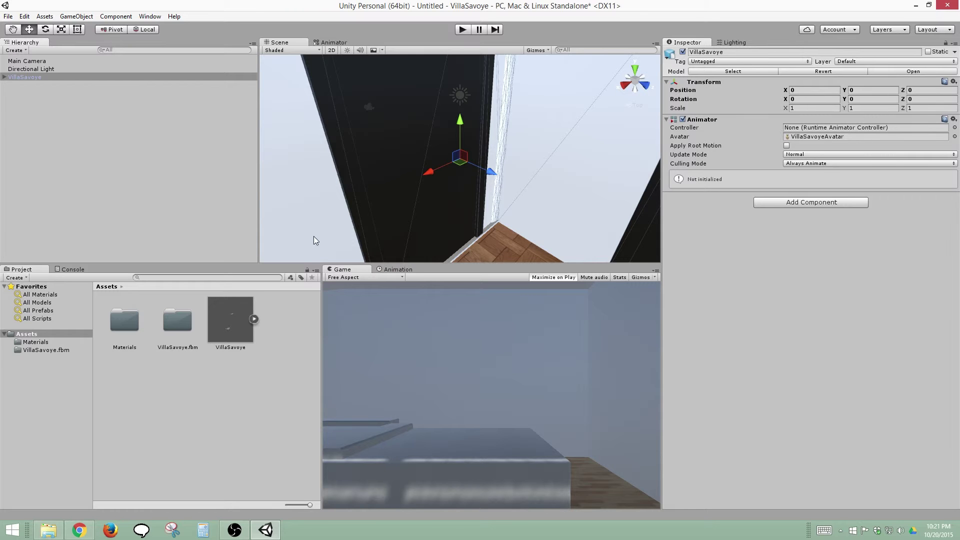
- Frame the villa and orbit to a top-down view over it
{"action": "key", "text": "f"}
{"action": "scroll", "coordinate": [512, 178], "scroll_direction": "down", "scroll_amount": 8}
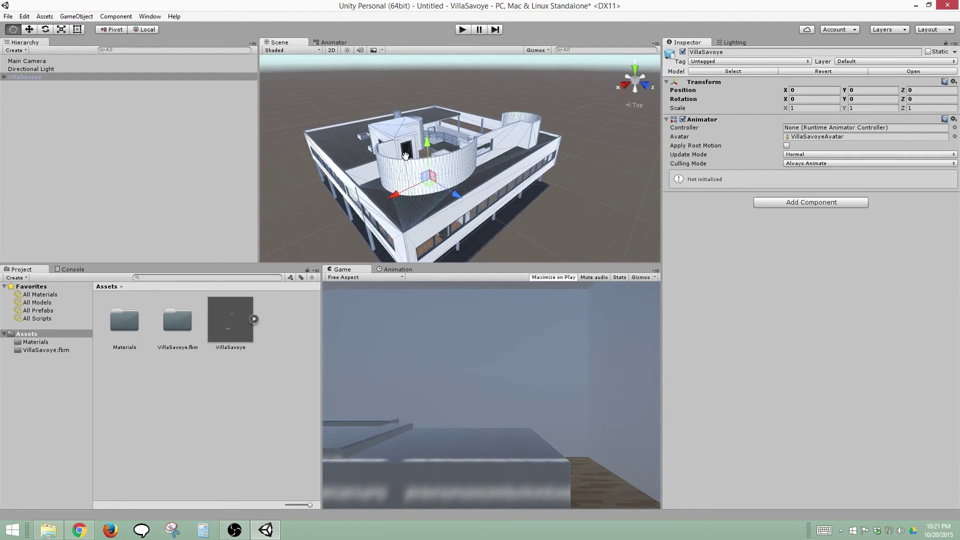
{"action": "left_click_drag", "start_coordinate": [404, 159], "coordinate": [444, 130], "text": "alt"}
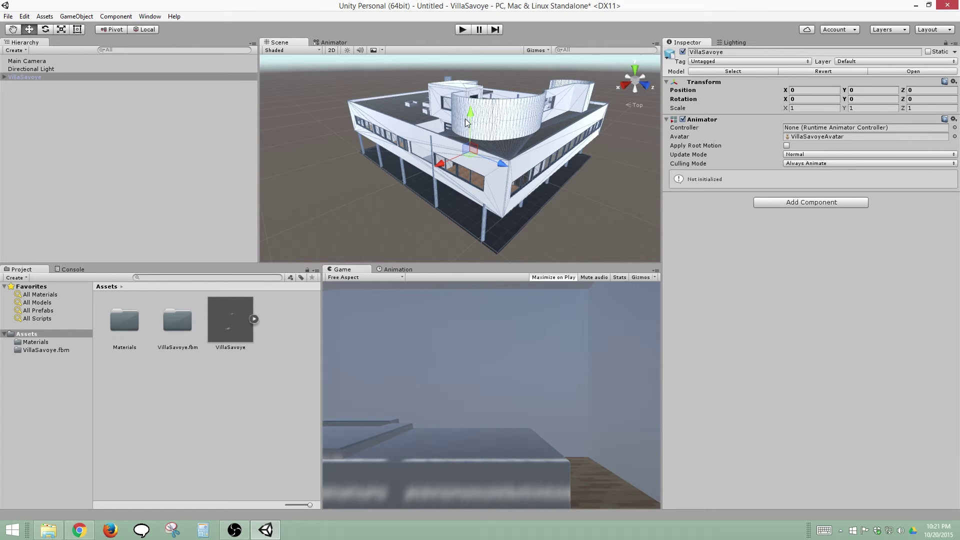
{"action": "left_click_drag", "start_coordinate": [465, 119], "coordinate": [176, 282], "text": "alt"}
{"action": "scroll", "coordinate": [458, 176], "scroll_direction": "down", "scroll_amount": 3}
{"action": "left_click_drag", "start_coordinate": [465, 165], "coordinate": [343, 145], "text": "alt"}
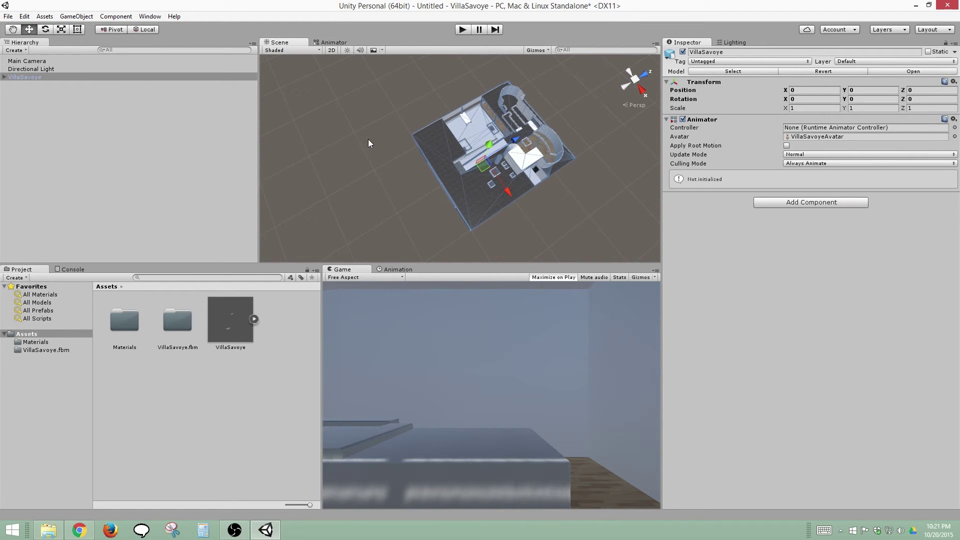
- Frame VillaSavoye from the Hierarchy, deselect it, and pan to see its two pieces
{"action": "double_click", "coordinate": [23, 76]}
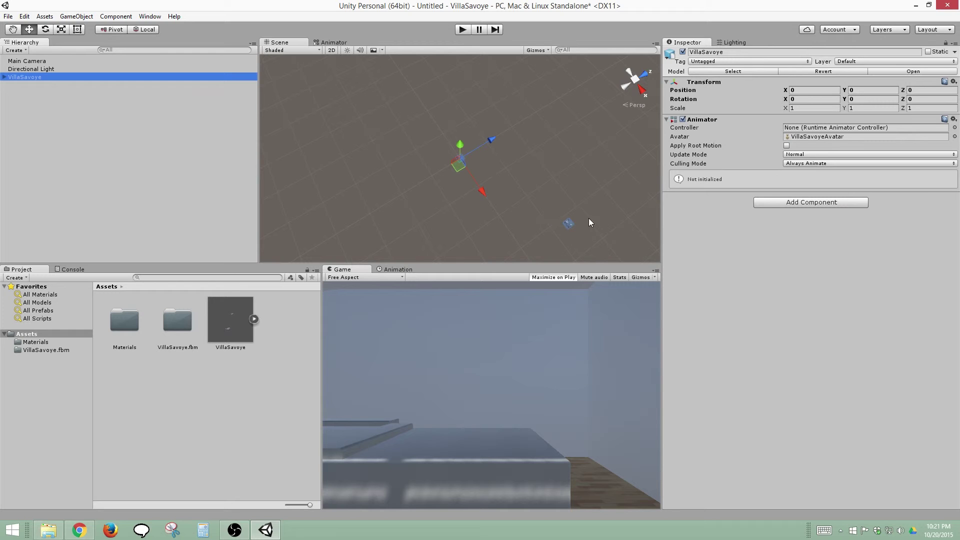
{"action": "left_click", "coordinate": [571, 199]}
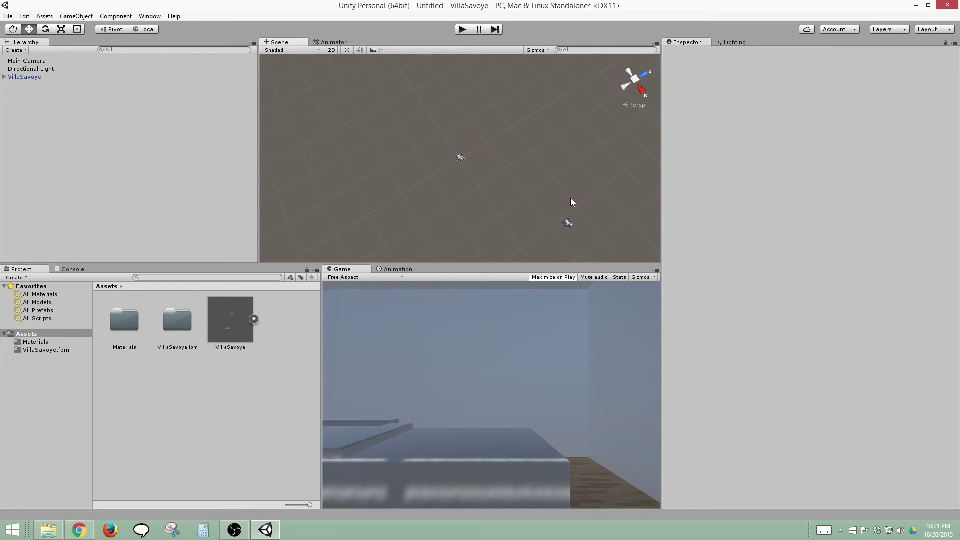
{"action": "middle_click_drag", "start_coordinate": [571, 199], "coordinate": [472, 161]}
- Expand VillaSavoye and compare child positions: original at 0, 0, 0, duplicate at 320.3709, 0, 146.1805
{"action": "left_click", "coordinate": [26, 77]}
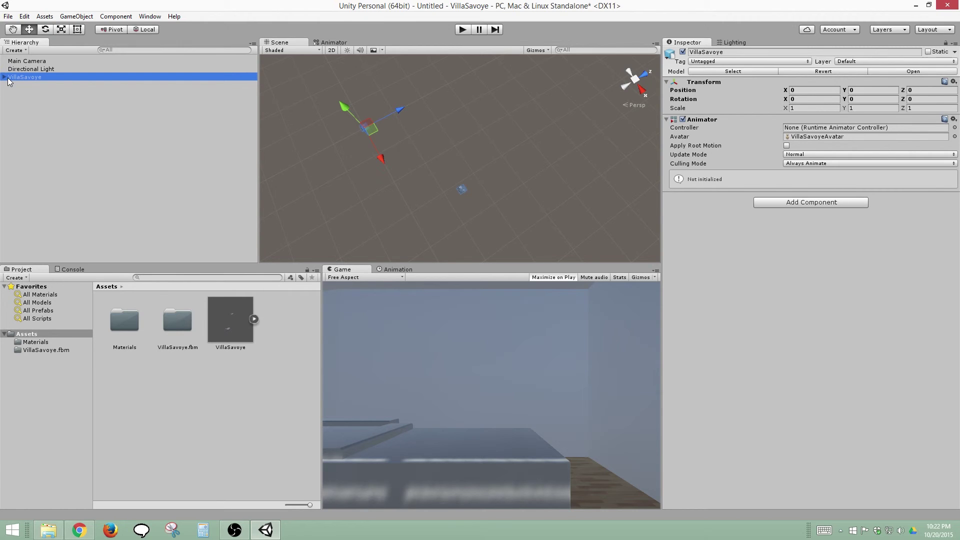
{"action": "left_click", "coordinate": [5, 78]}
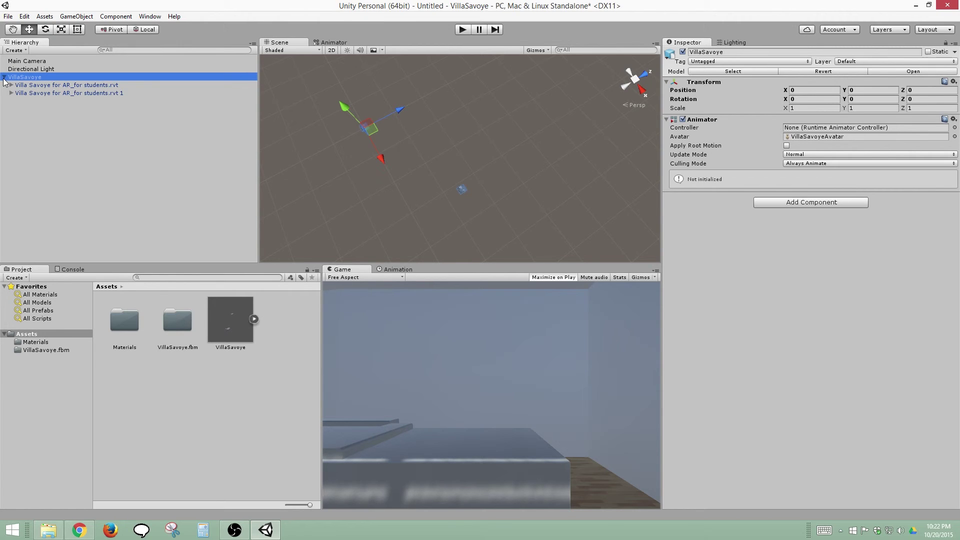
{"action": "left_click", "coordinate": [42, 84]}
{"action": "left_click", "coordinate": [36, 93]}
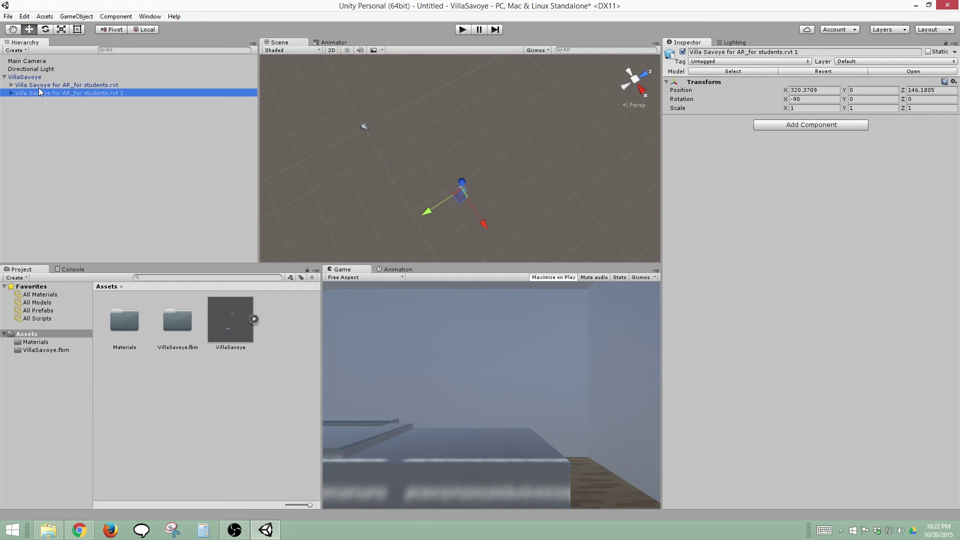
{"action": "left_click", "coordinate": [38, 86]}
{"action": "left_click", "coordinate": [38, 92]}
{"action": "left_click", "coordinate": [43, 84]}
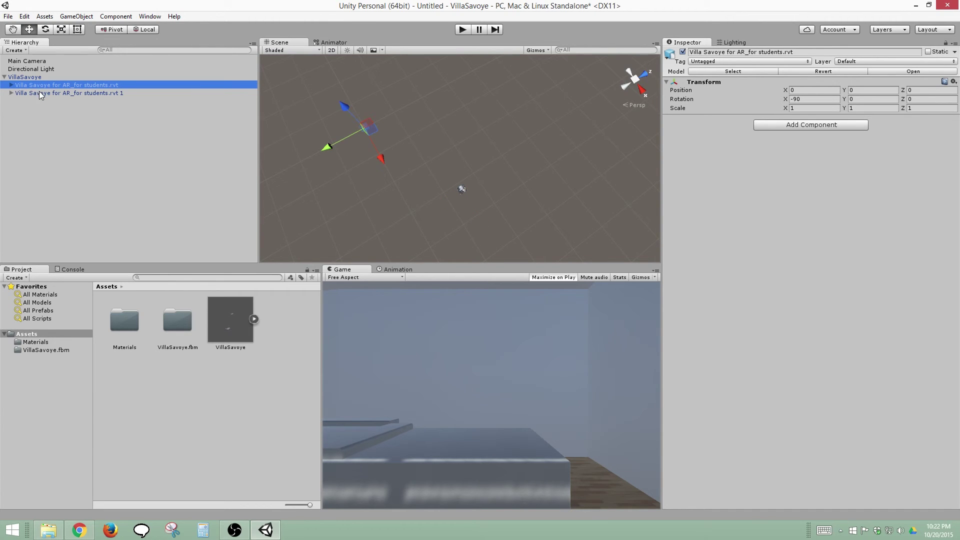
{"action": "left_click", "coordinate": [40, 94]}
{"action": "left_click", "coordinate": [41, 86]}
{"action": "left_click", "coordinate": [38, 93]}
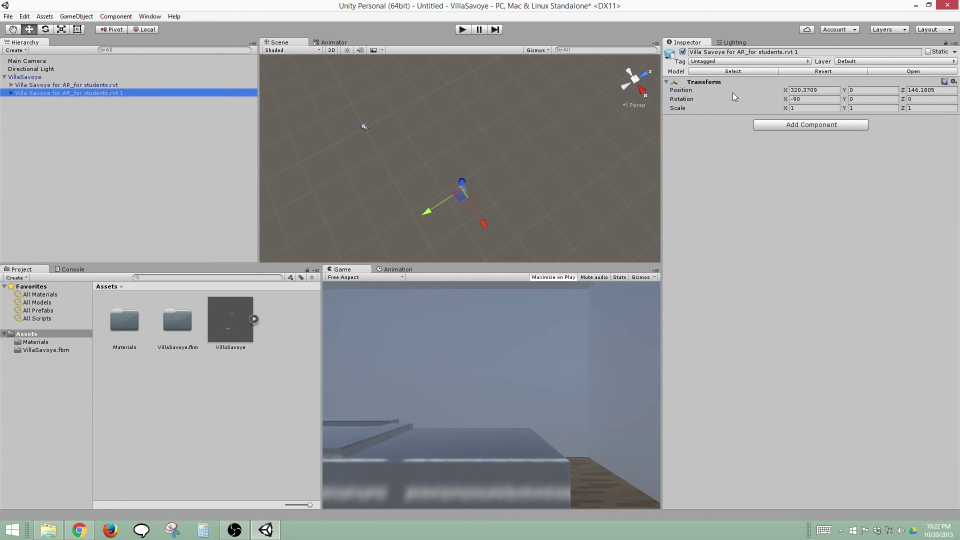
{"action": "left_click", "coordinate": [170, 86]}
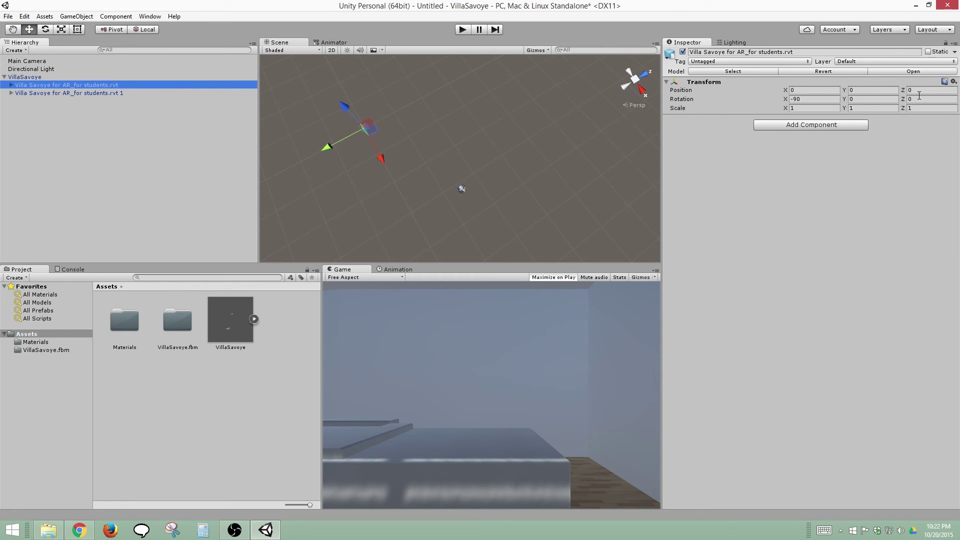
{"action": "left_click", "coordinate": [50, 93]}
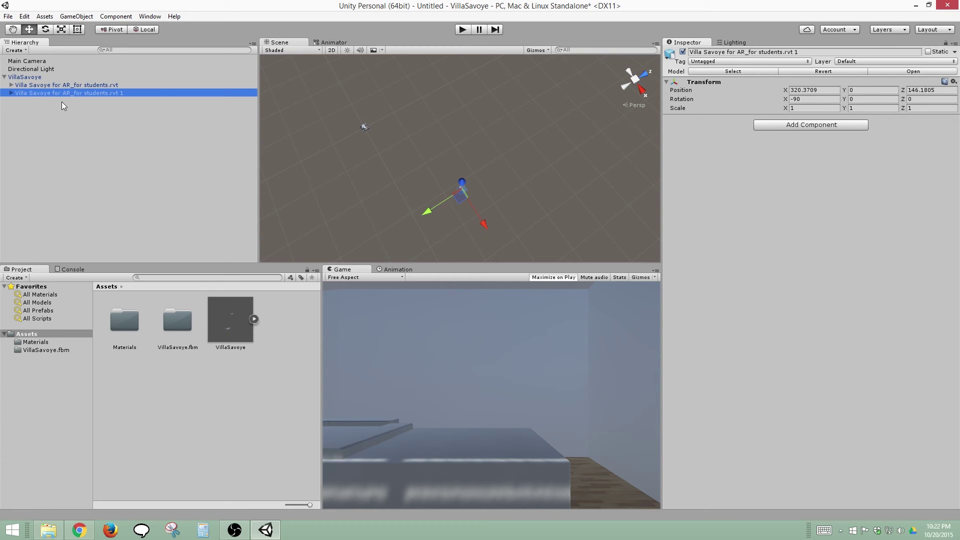
- Delete the duplicate 'Villa Savoye for AR_for students.rvt 1' child, breaking the prefab instance
{"action": "key", "text": "Delete"}
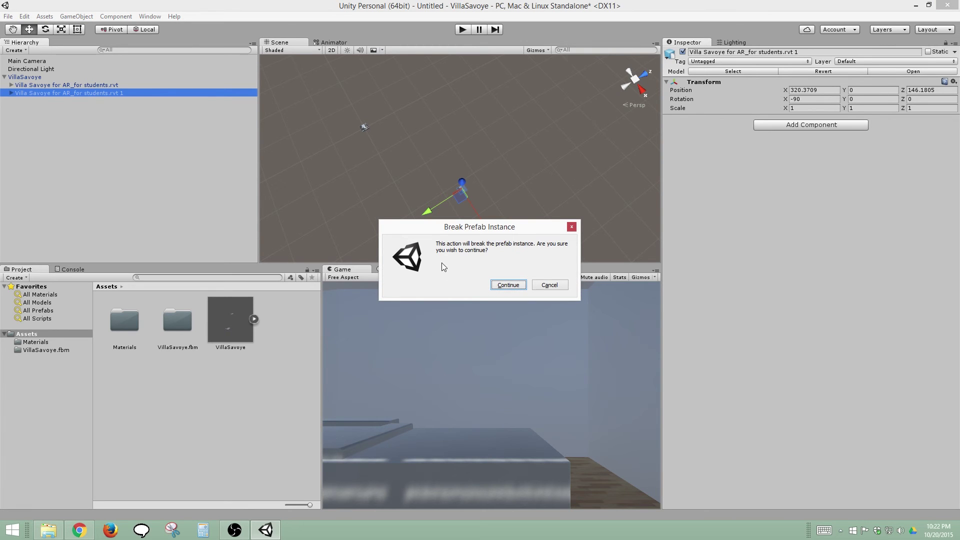
{"action": "left_click_drag", "start_coordinate": [436, 231], "coordinate": [234, 171]}
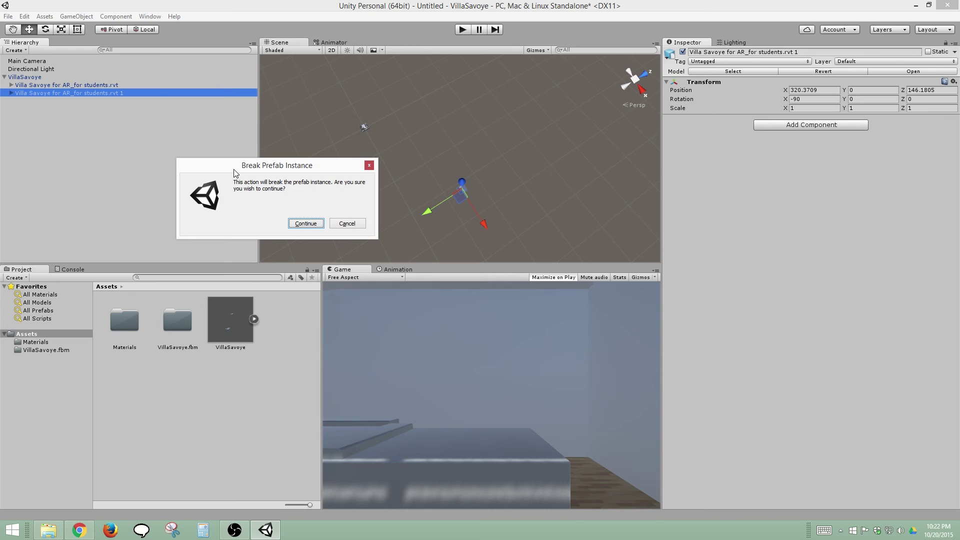
{"action": "left_click", "coordinate": [303, 223]}
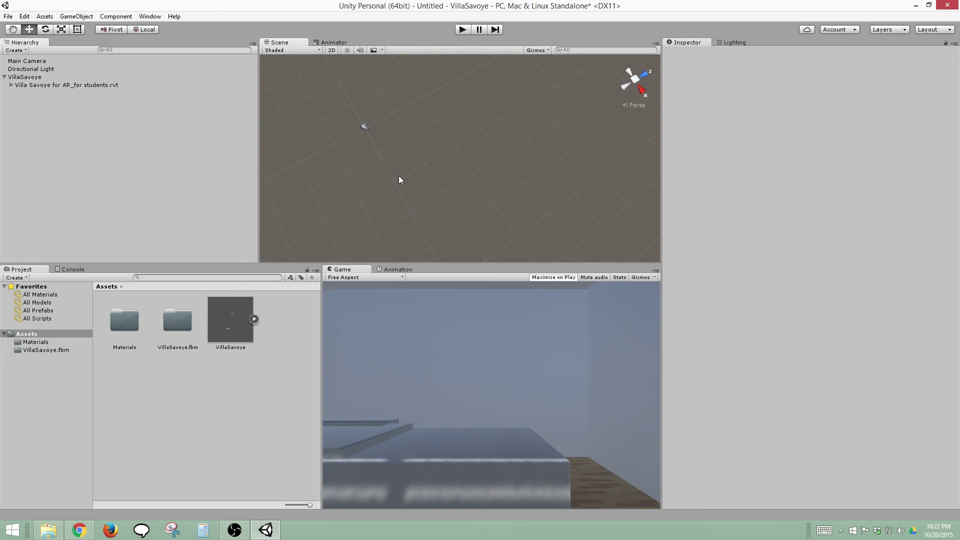
- Select a villa part, frame it with F, and orbit down to a low side view
{"action": "left_click", "coordinate": [364, 129]}
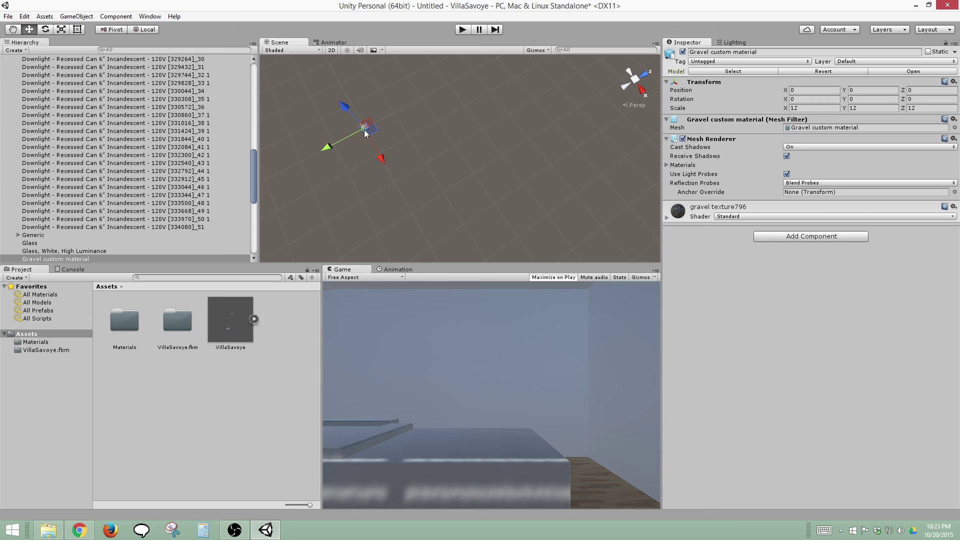
{"action": "key", "text": "f"}
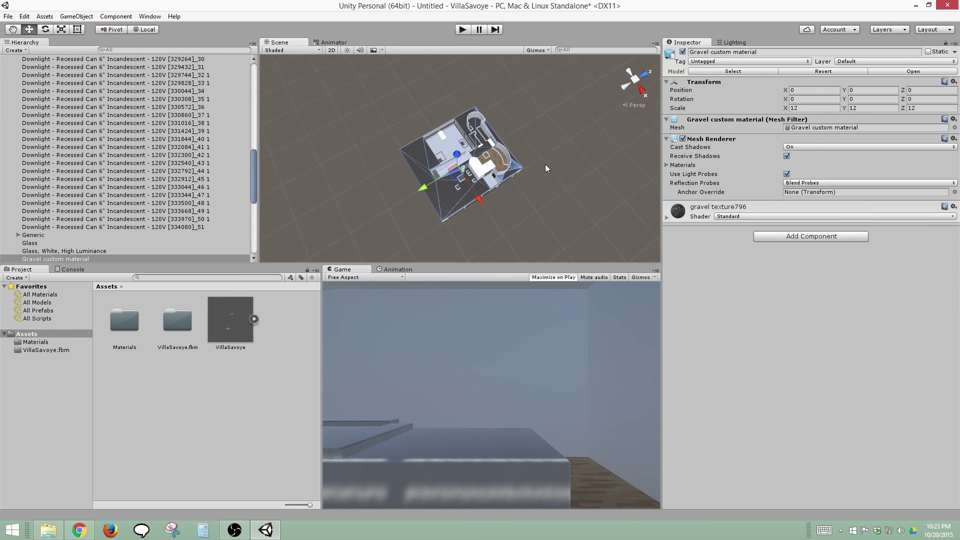
{"action": "left_click_drag", "start_coordinate": [544, 179], "coordinate": [489, 84], "text": "alt"}
{"action": "scroll", "coordinate": [492, 148], "scroll_direction": "up", "scroll_amount": 8}
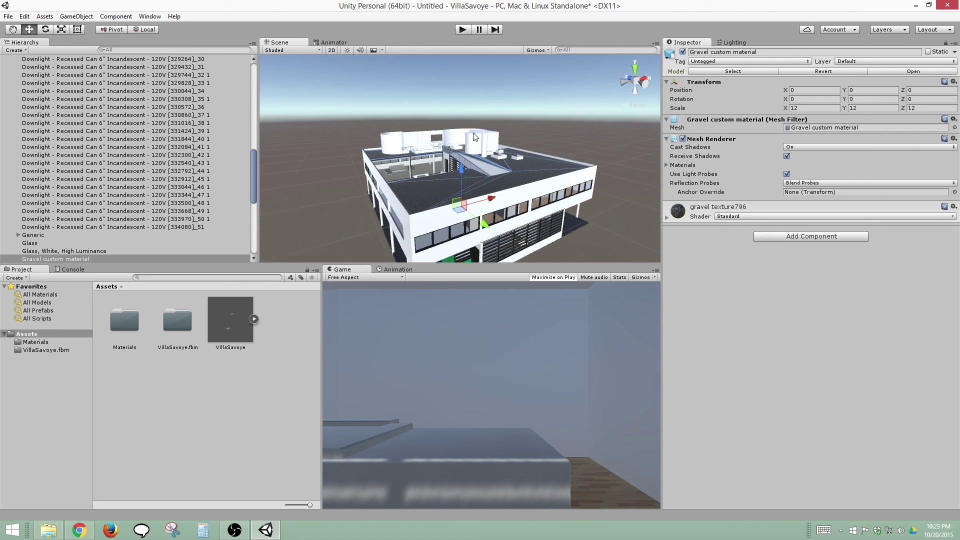
{"action": "left_click_drag", "start_coordinate": [480, 154], "coordinate": [320, 130], "text": "alt"}
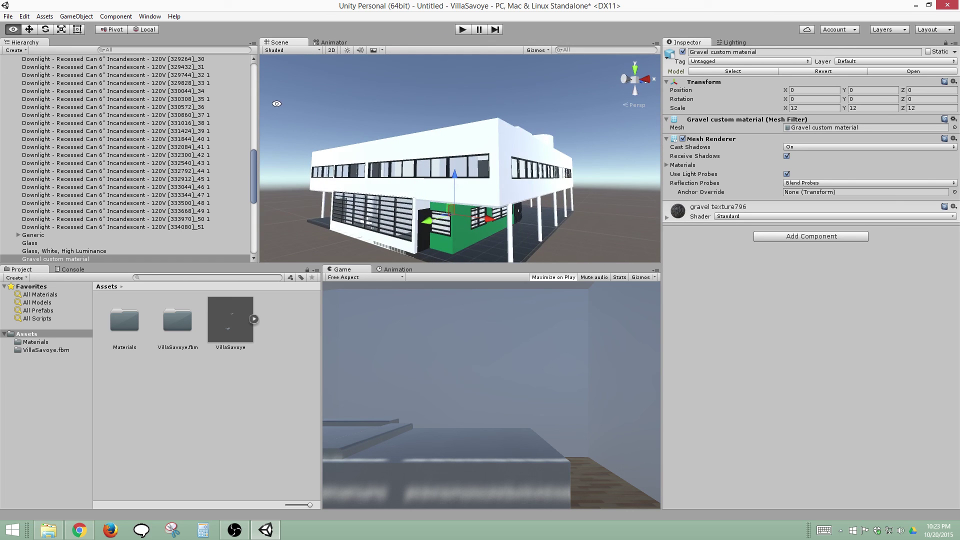
{"action": "left_click_drag", "start_coordinate": [253, 150], "coordinate": [233, 74]}
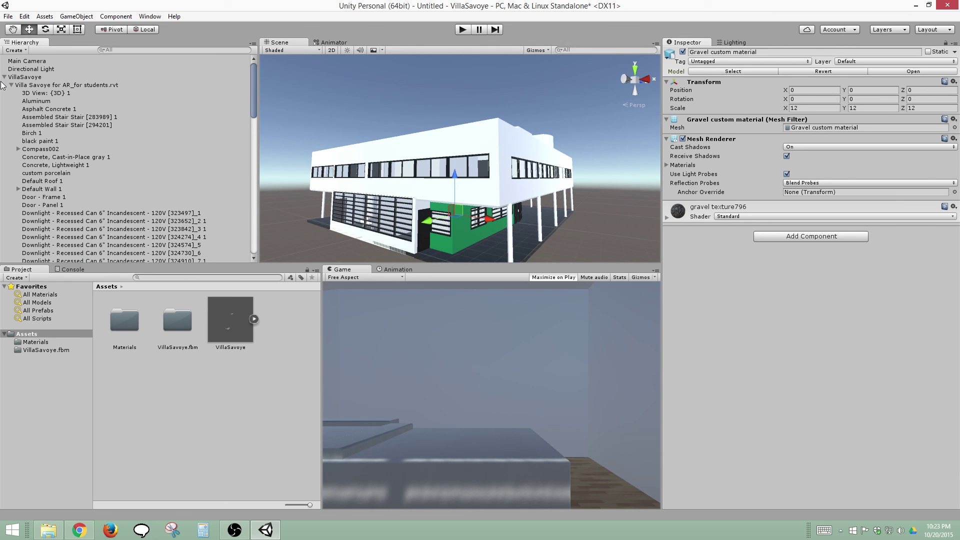